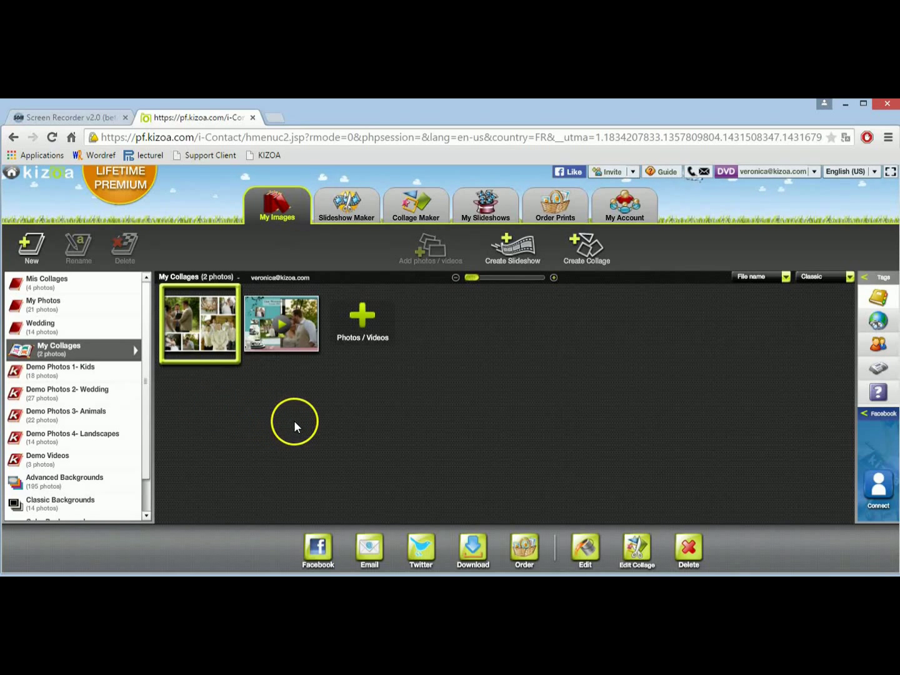
Preview both wedding collages, then select the still photo collage
double_click(203, 332)
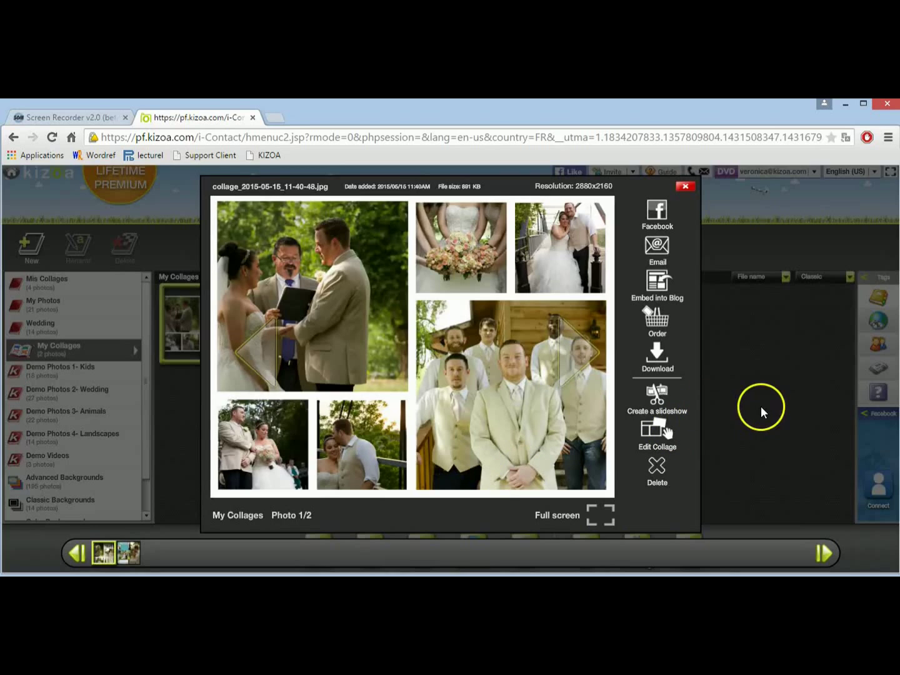
click(685, 186)
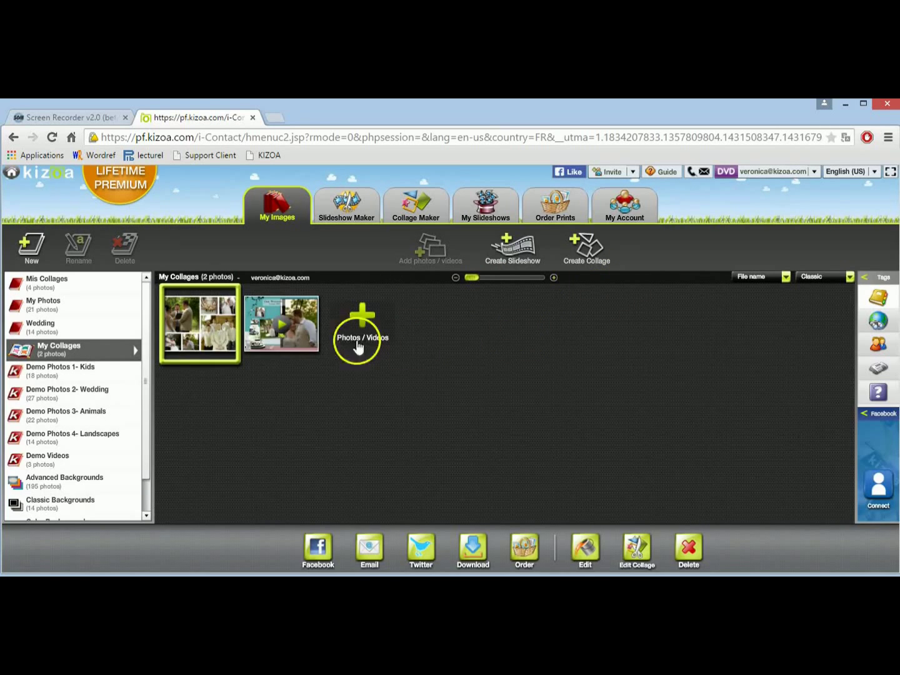
double_click(298, 328)
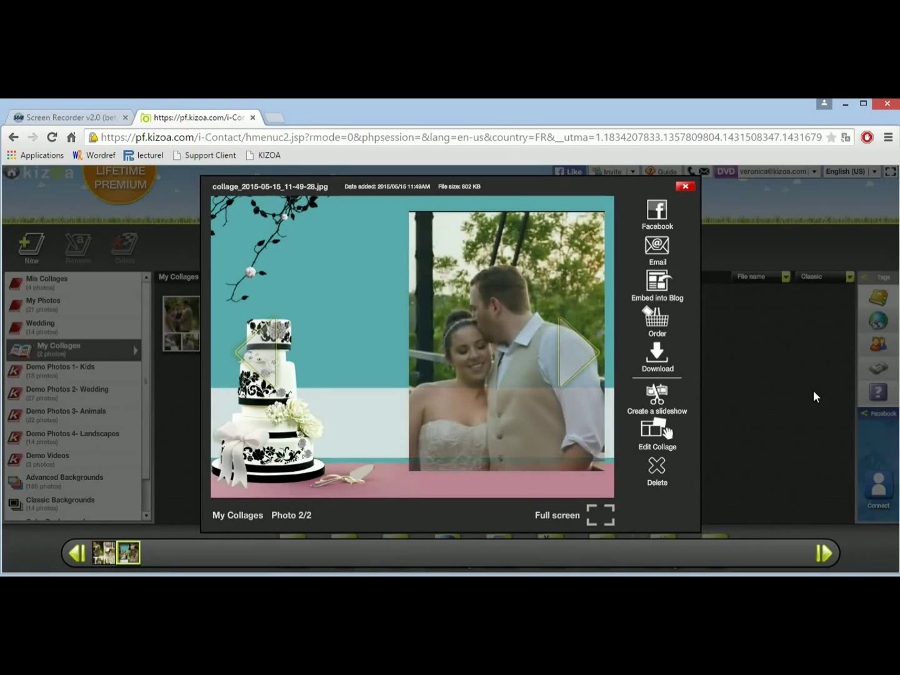
click(684, 186)
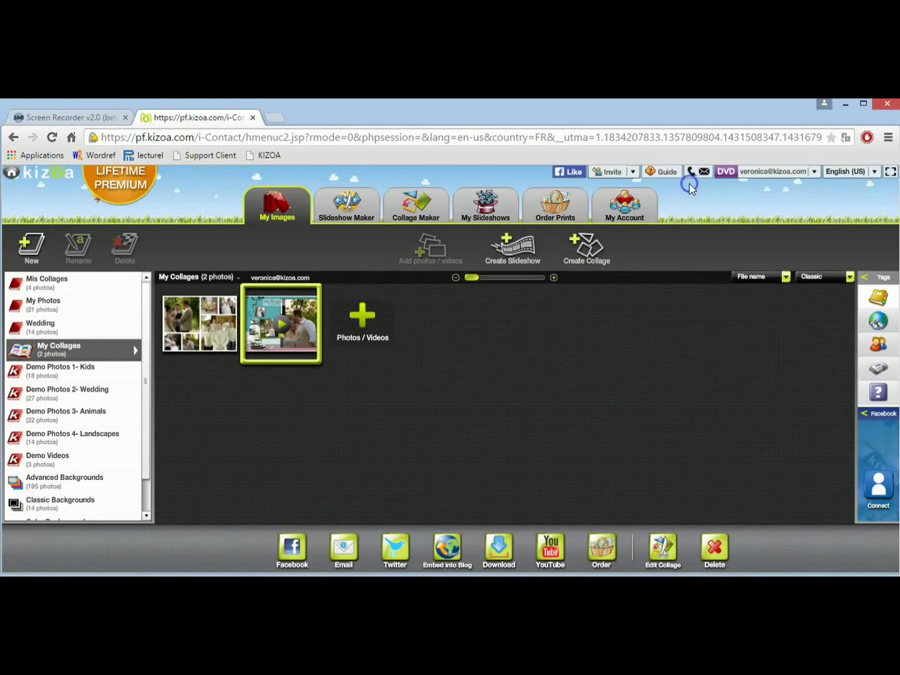
click(223, 343)
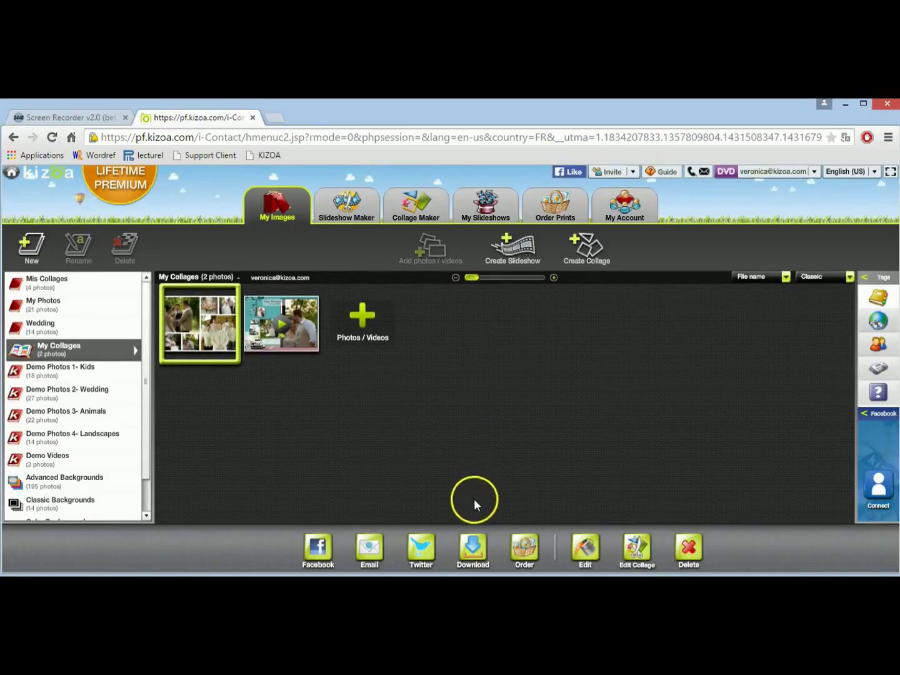
Save the still collage as a Full HD JPEG to the Desktop, then select the animated collage
click(473, 545)
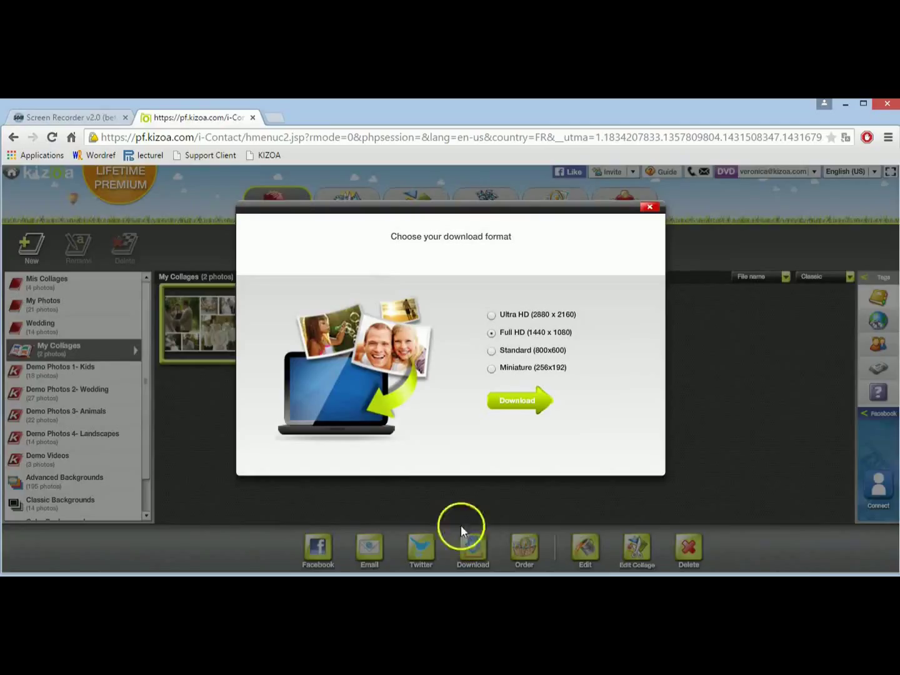
click(520, 407)
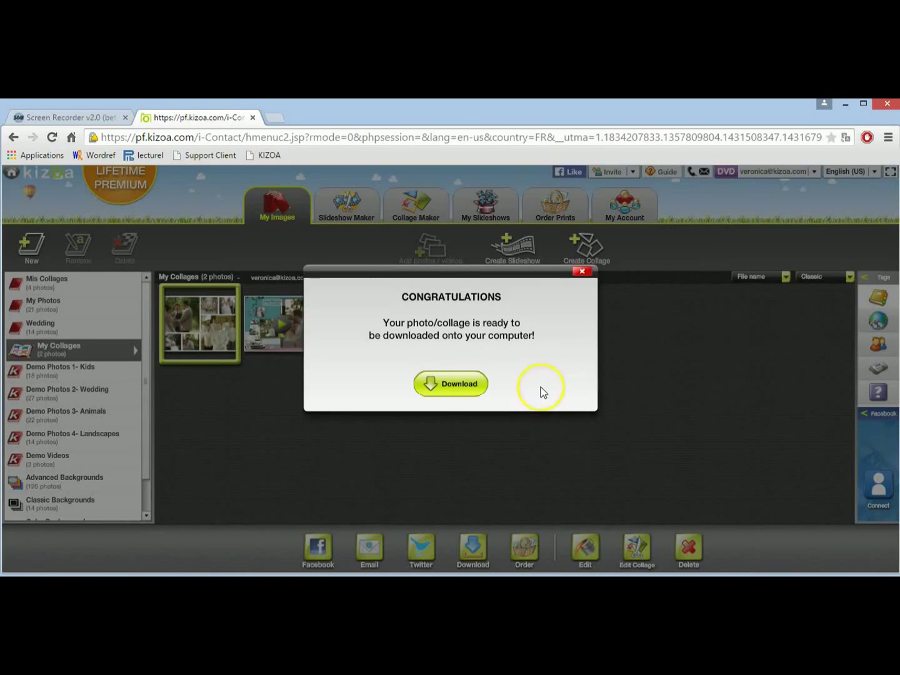
click(461, 387)
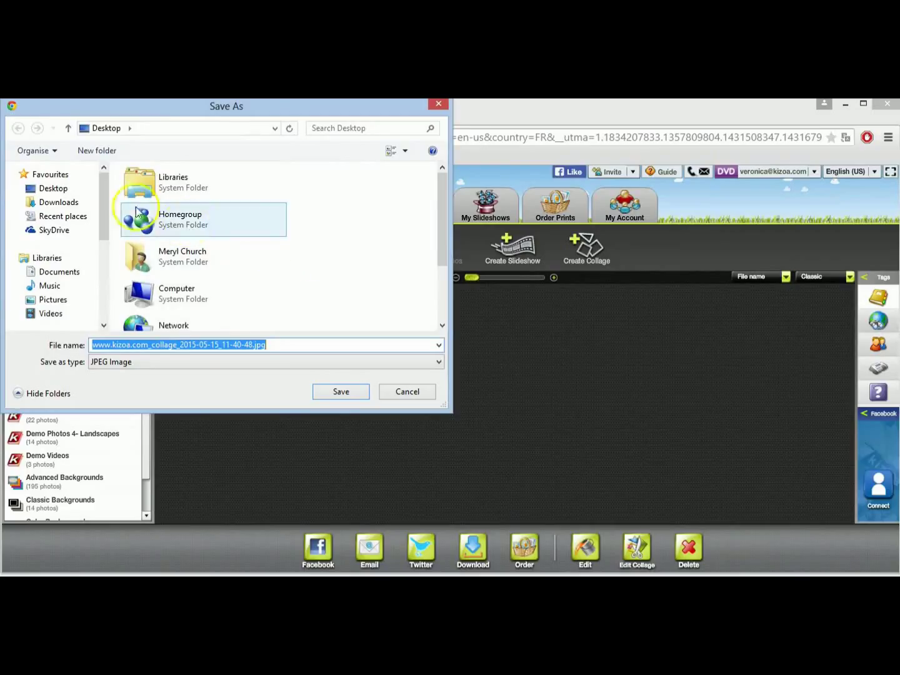
click(72, 187)
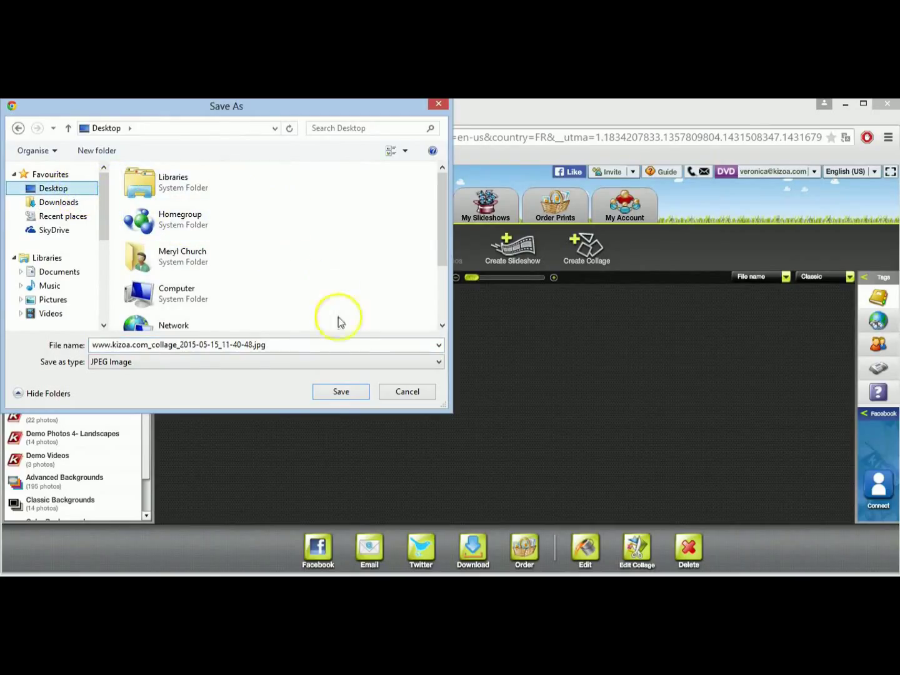
click(338, 393)
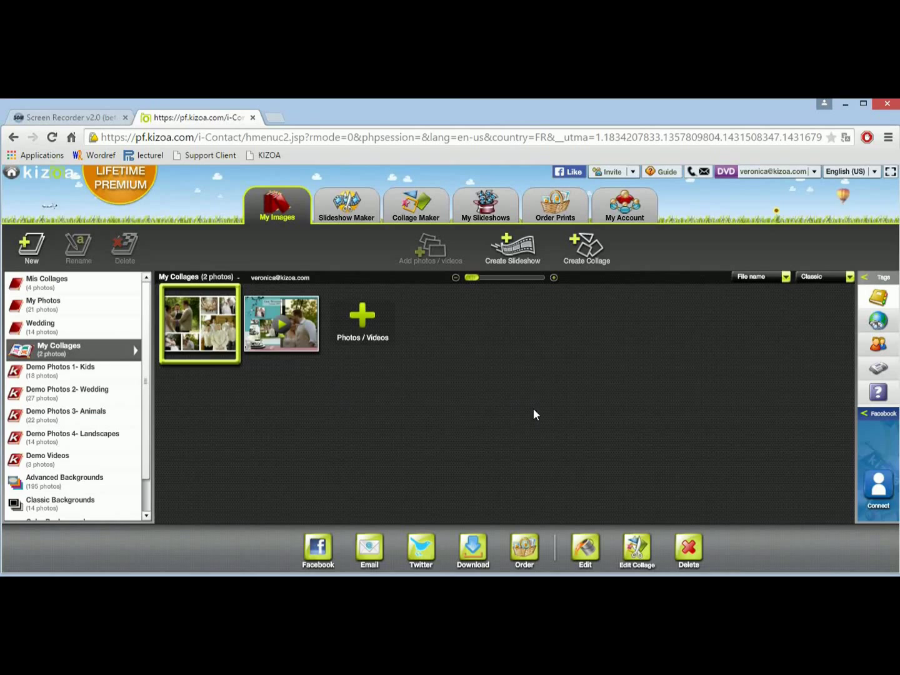
click(334, 407)
click(302, 330)
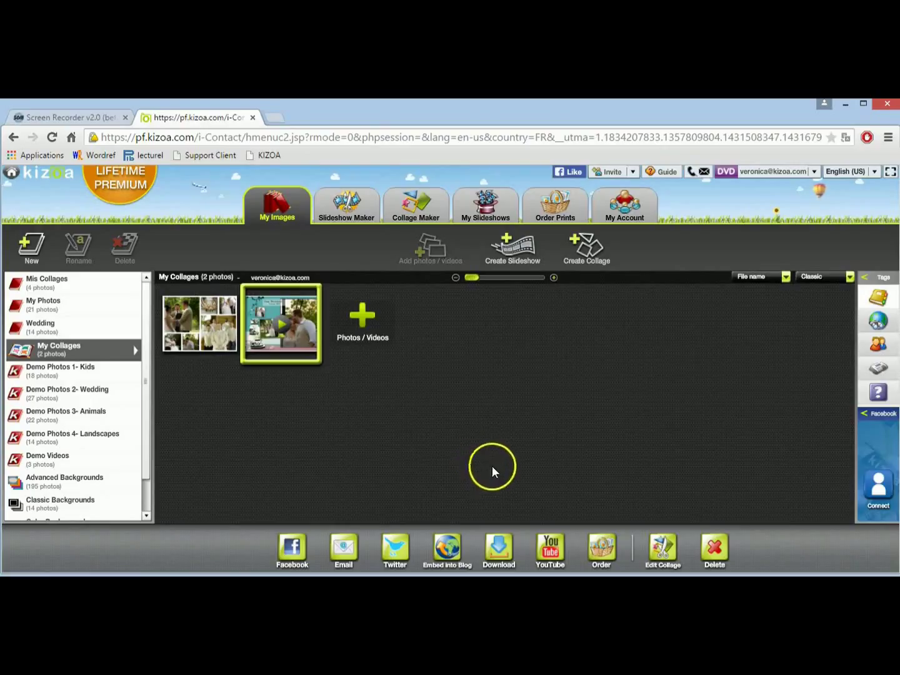
Request the animated collage as an 800x600 MP4 video download
click(499, 545)
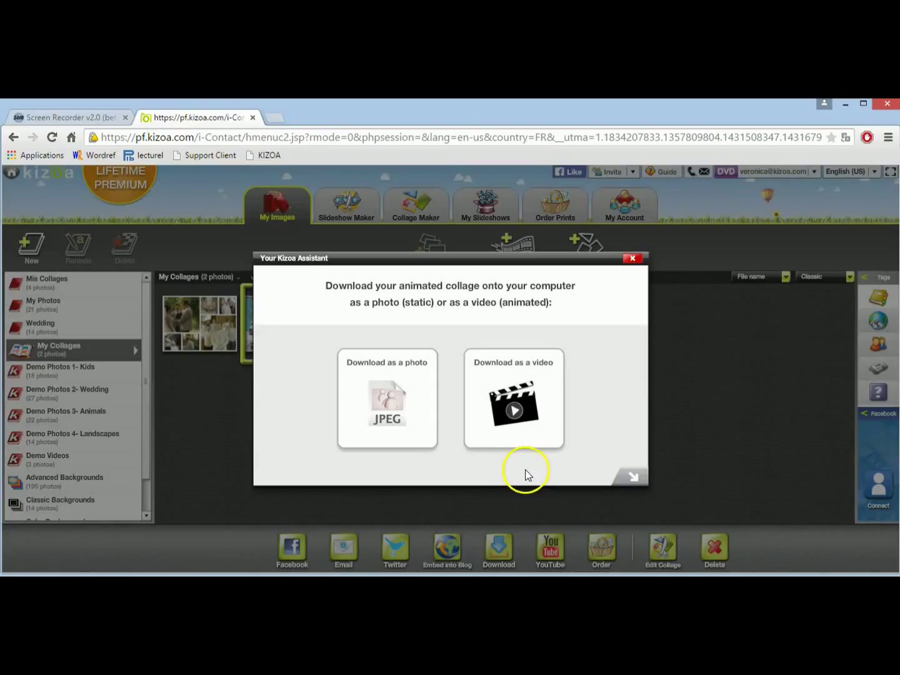
click(514, 440)
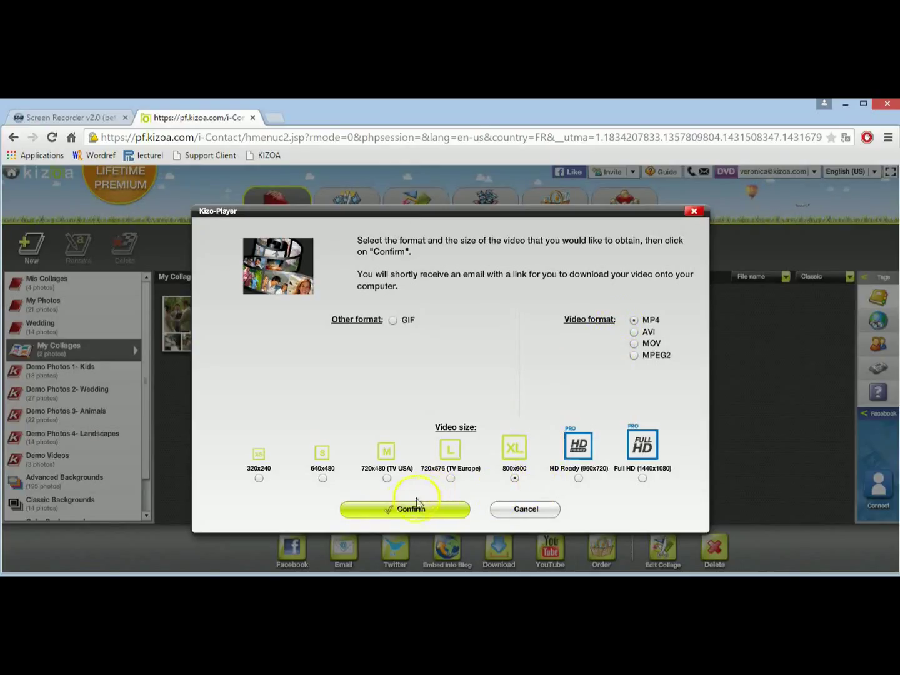
click(399, 512)
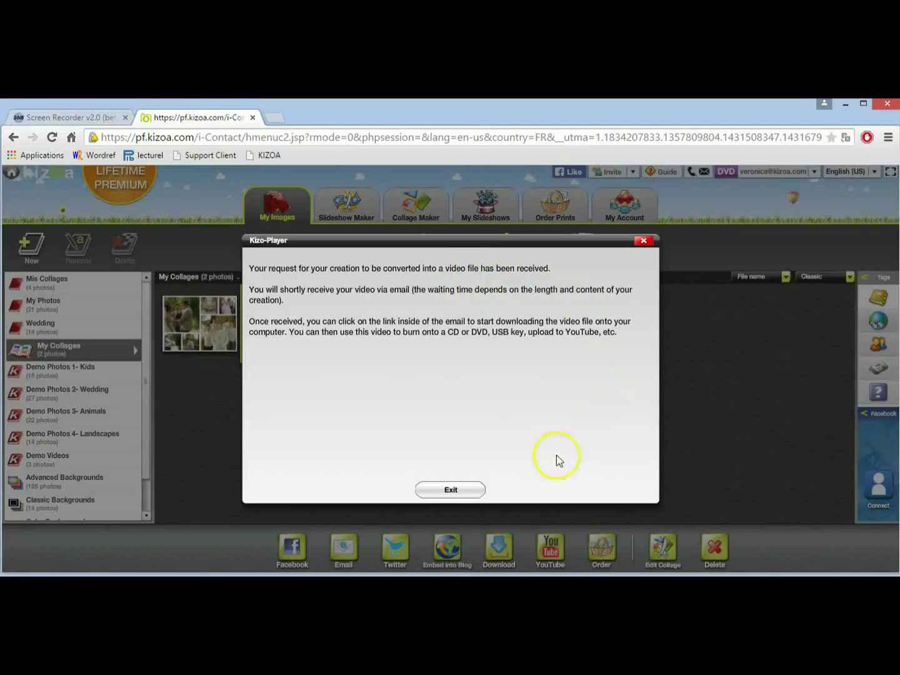
Close the Kizo-Player confirmation and view My orders under My Account
click(471, 494)
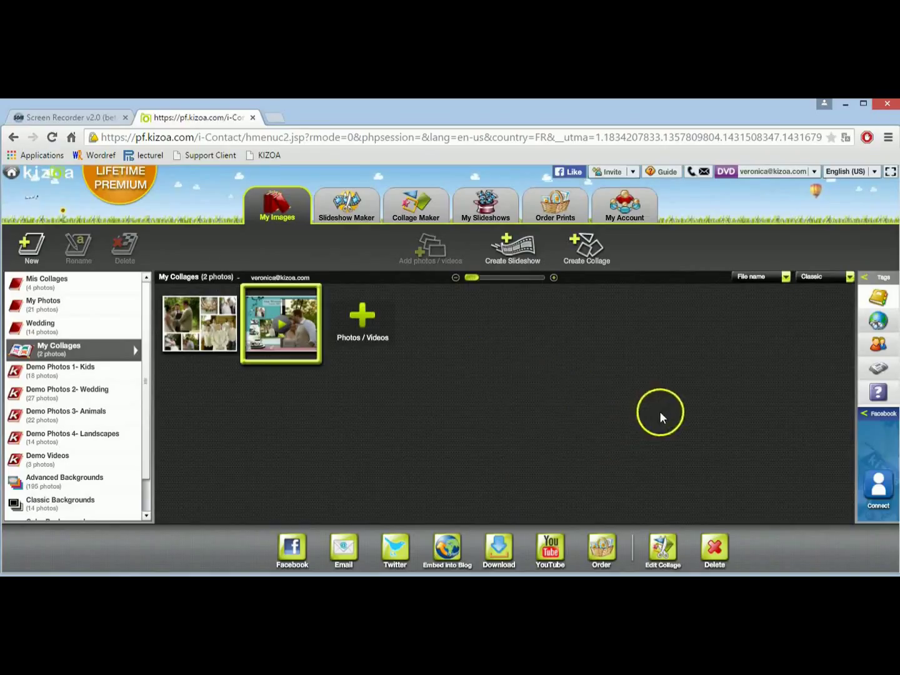
click(632, 214)
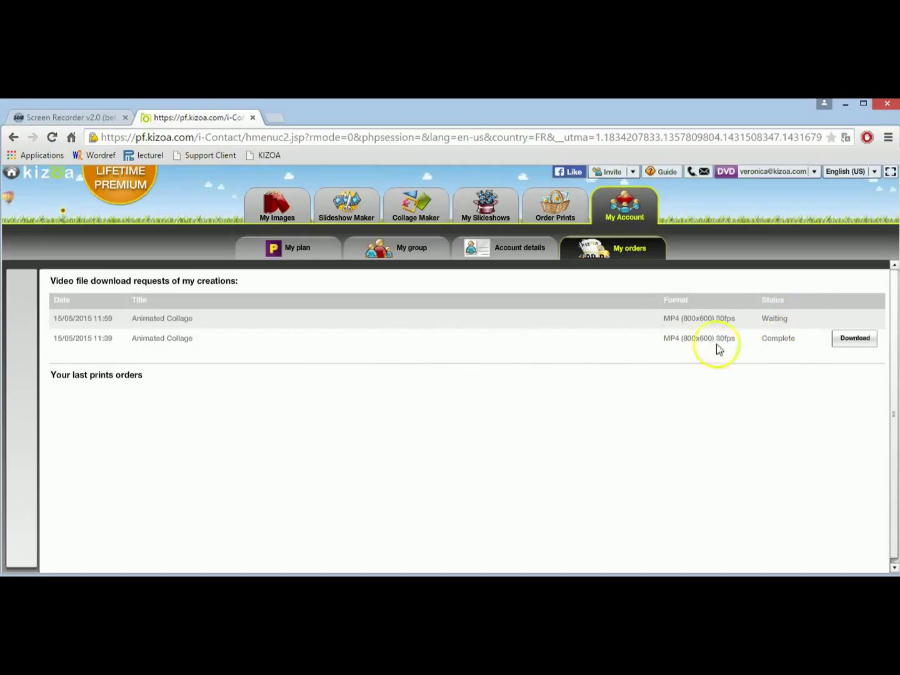
Download the completed MP4 order and show sfwyh540.mp4 in the Downloads folder
click(851, 349)
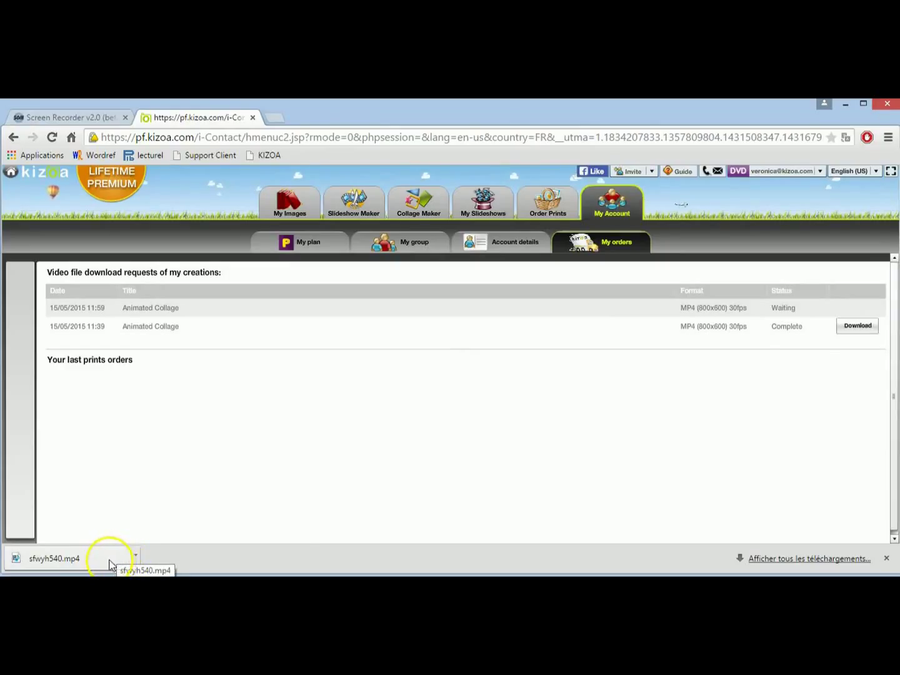
click(135, 556)
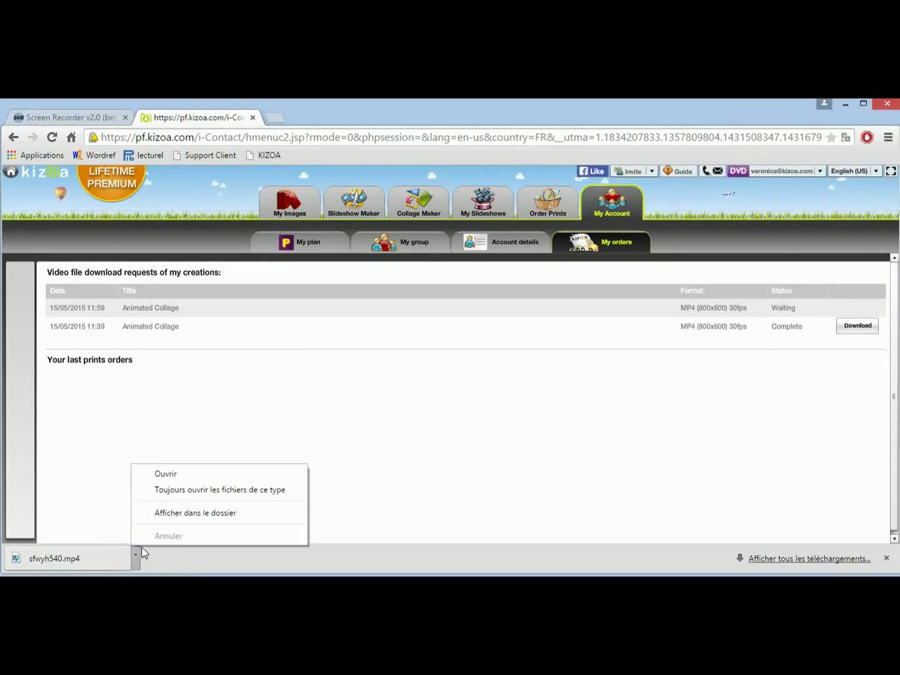
click(225, 514)
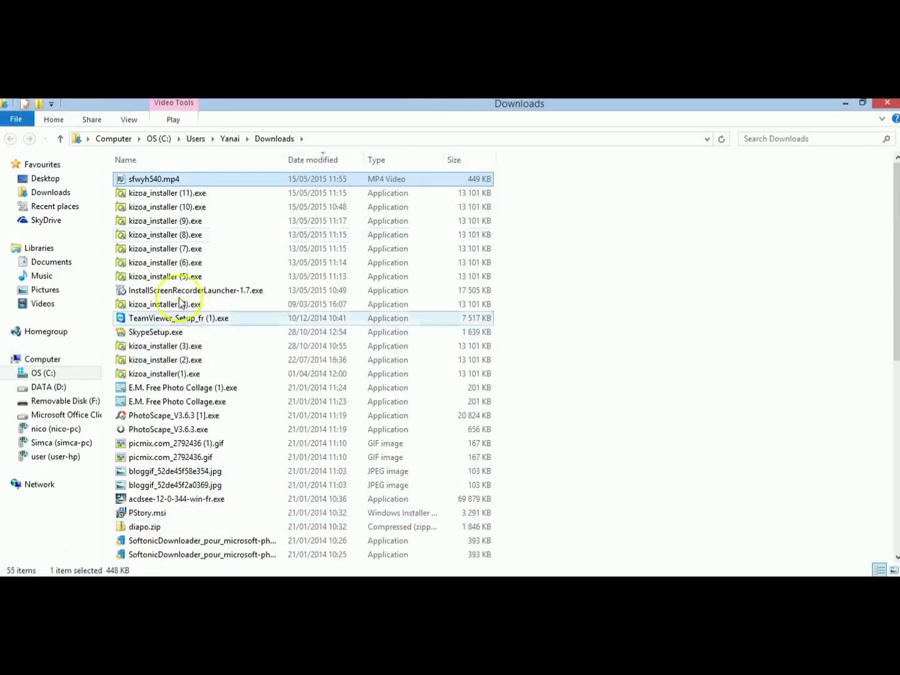
click(191, 181)
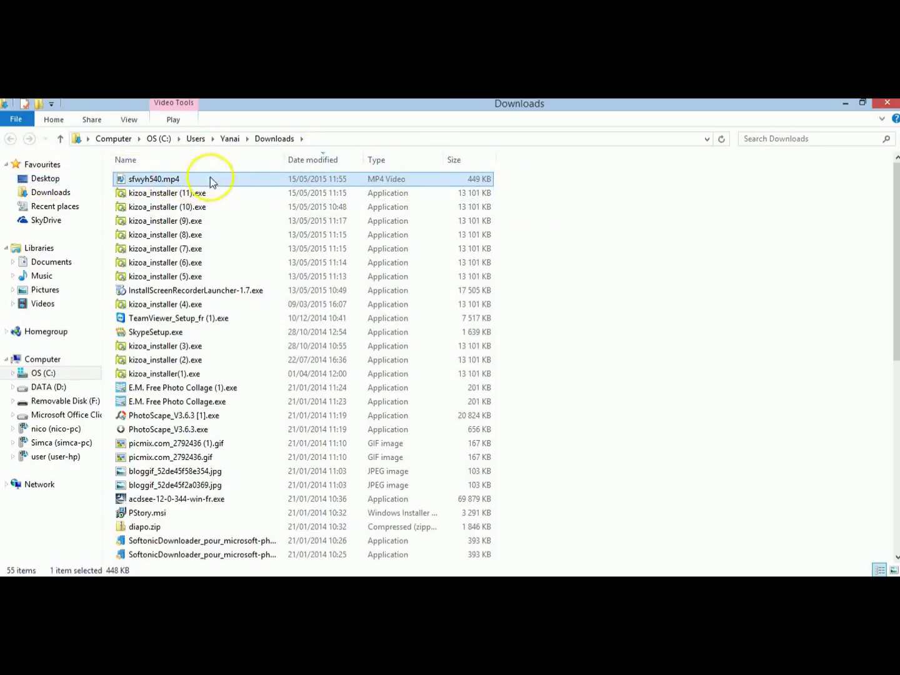
Drag sfwyh540.mp4 from Downloads onto Desktop in the navigation pane
drag(210, 183, 51, 184)
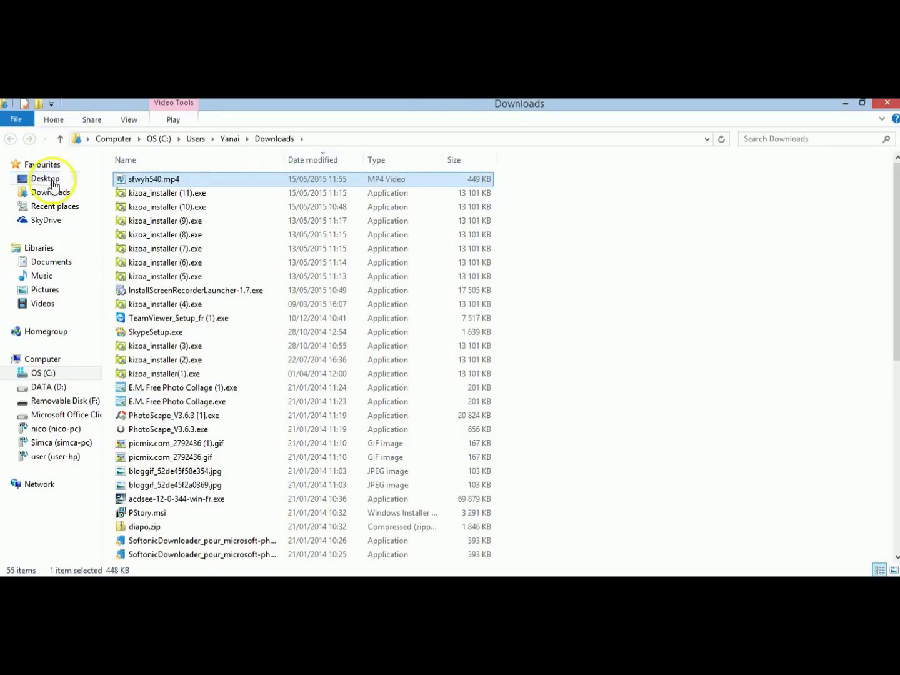